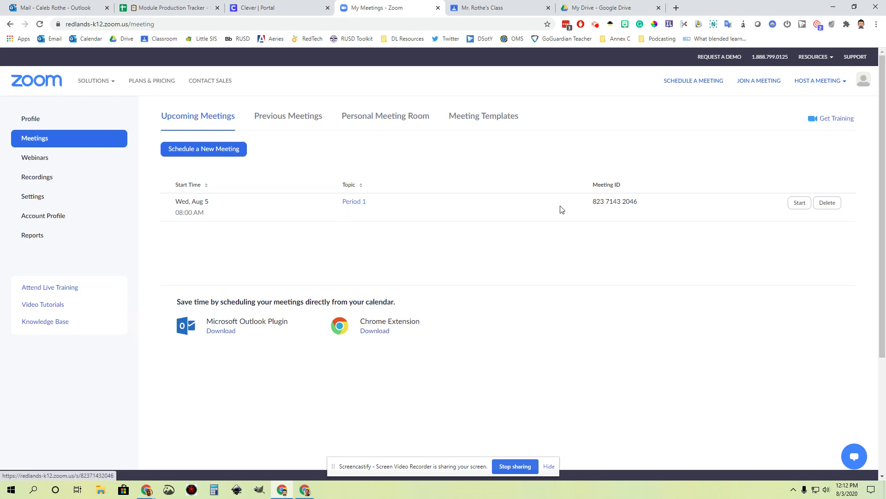
- Open the Period 1 meeting's details, start the meeting in the Zoom Meetings app and join with computer audio
left_click(351, 206)
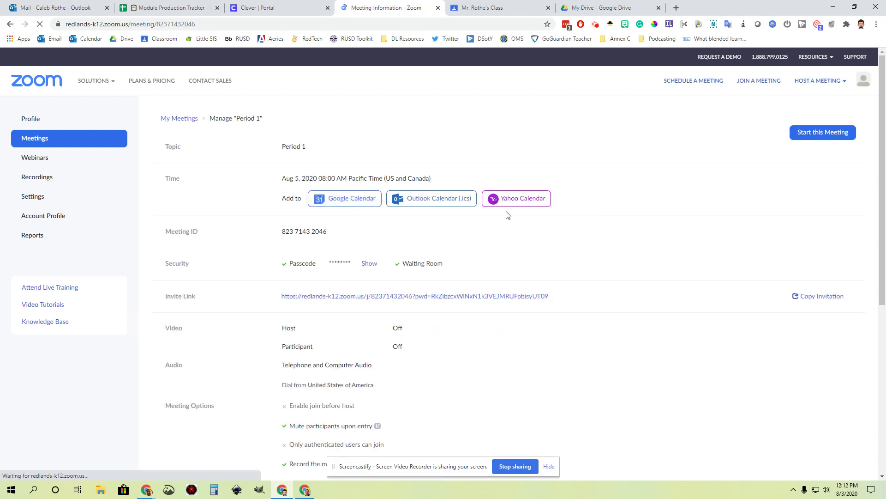
scroll(369, 287, "down", 6)
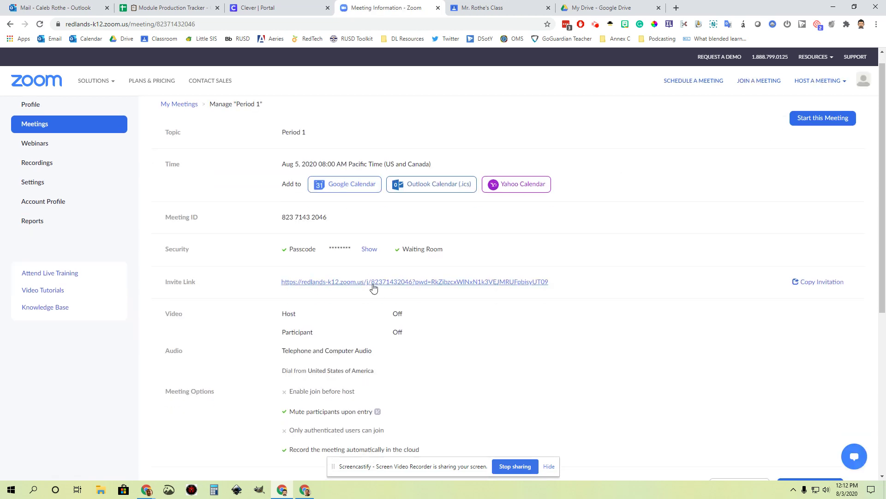
scroll(500, 316, "up", 6)
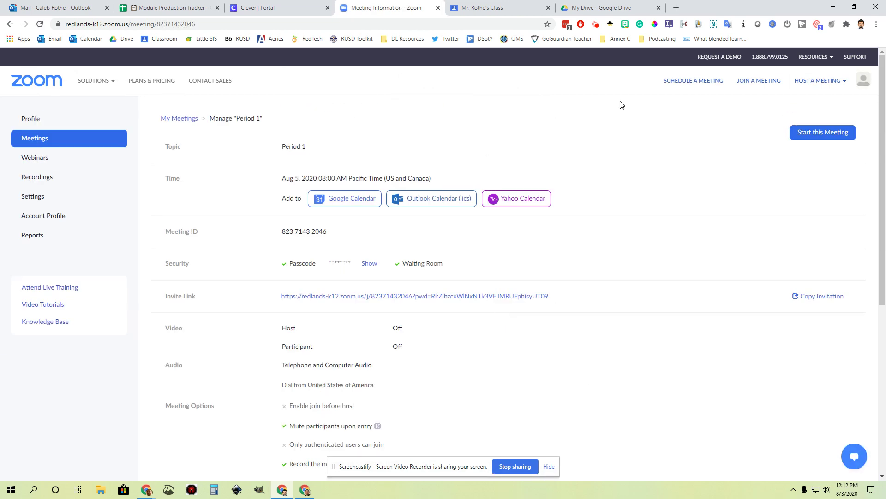
left_click(821, 134)
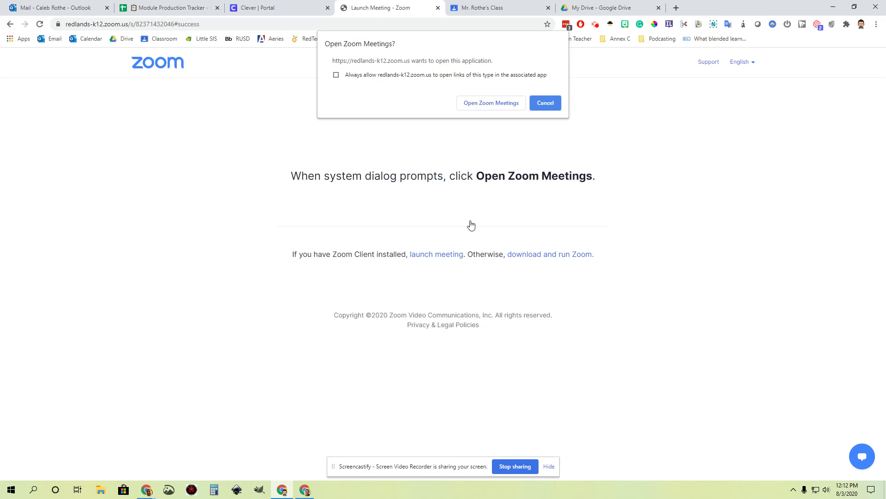
left_click(492, 104)
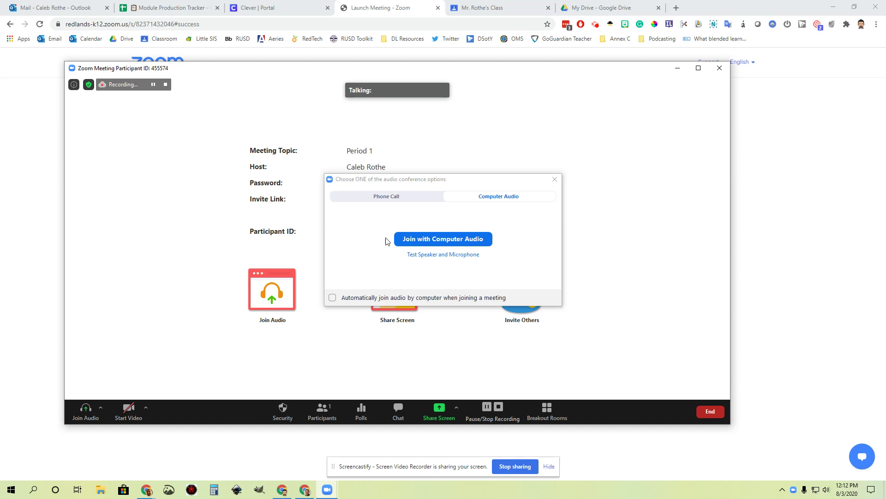
left_click(441, 240)
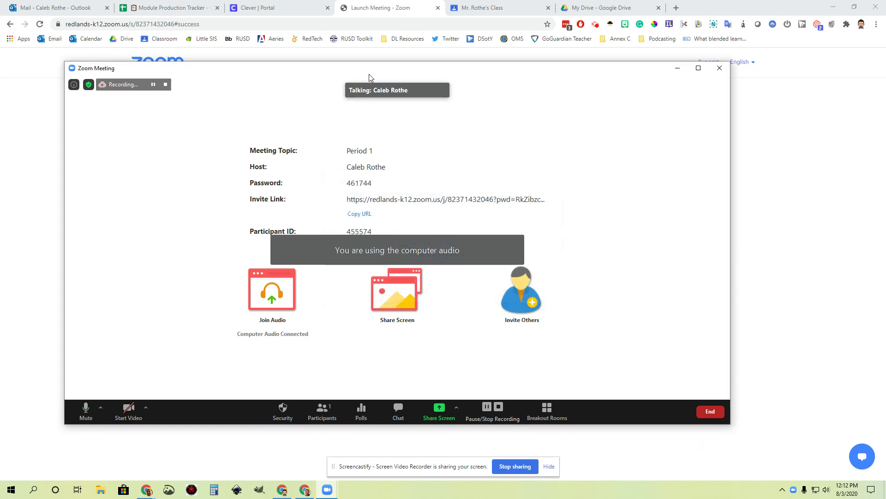
left_click_drag(369, 74, 402, 69)
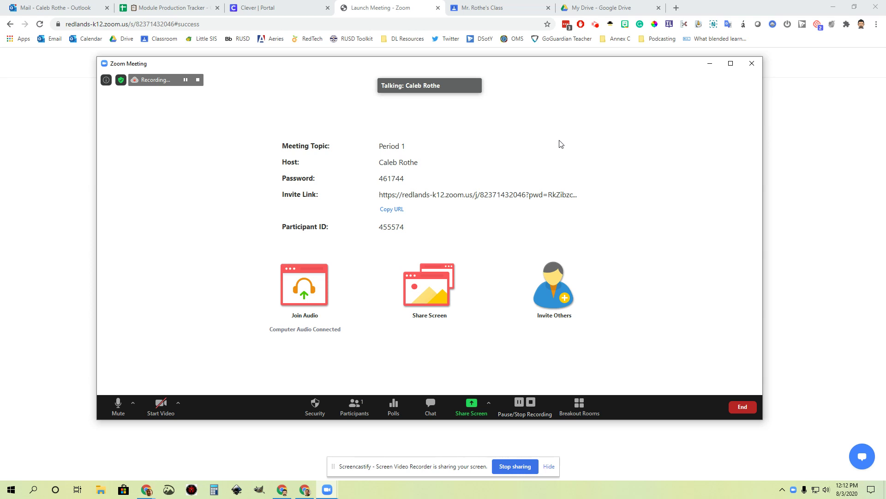
- Turn on the camera video, and mute and unmute the microphone
left_click(105, 81)
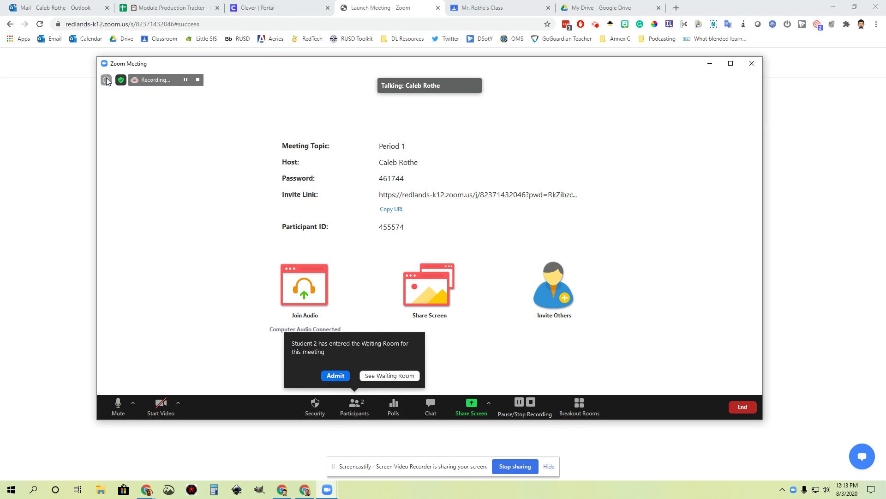
mouse_move(121, 83)
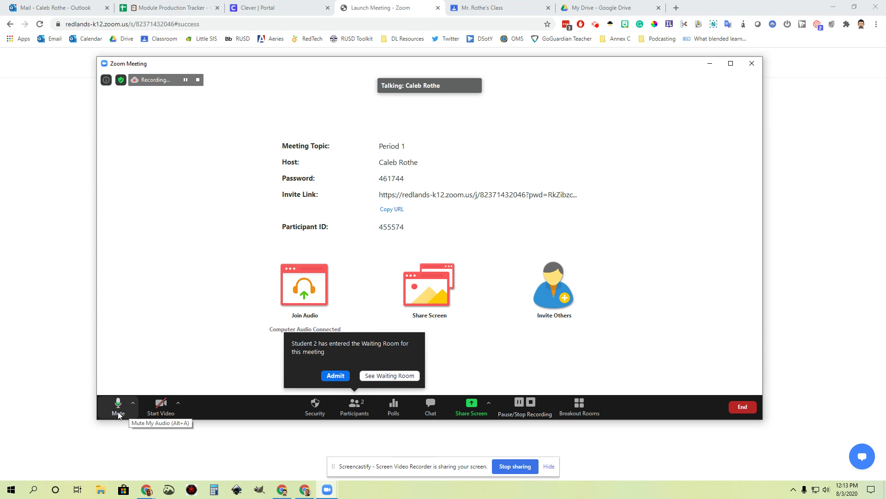
left_click(160, 407)
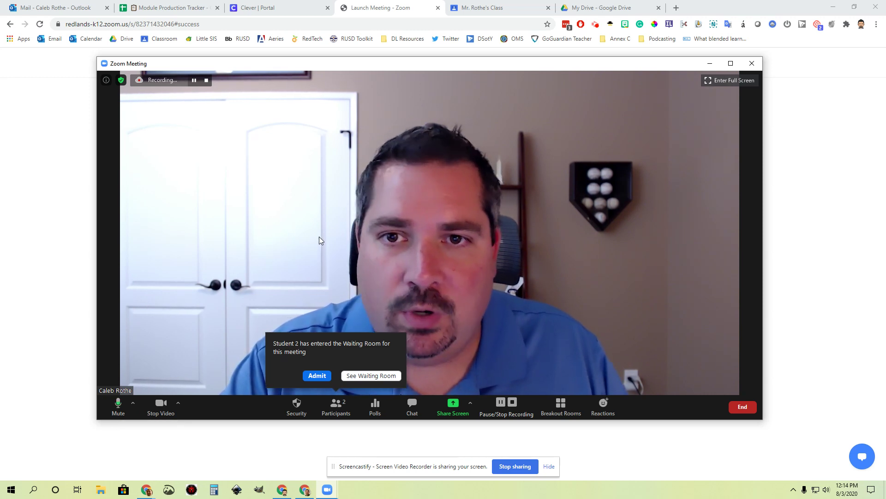
left_click(118, 408)
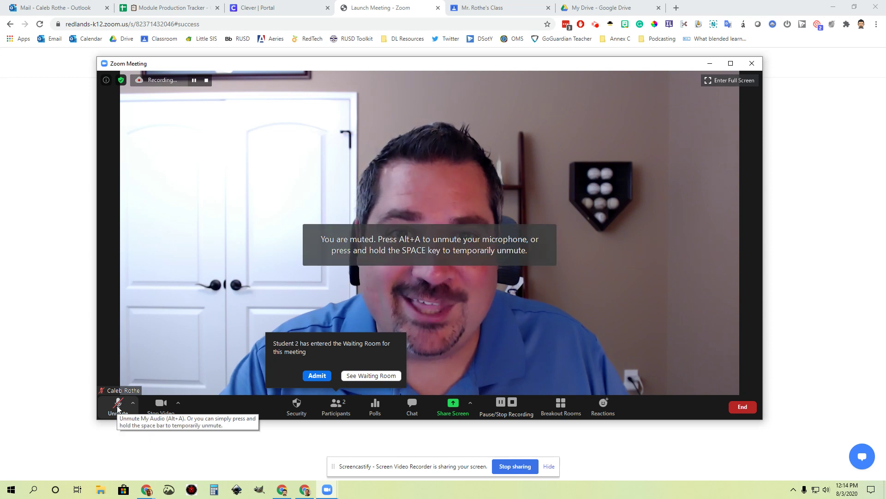
left_click(118, 408)
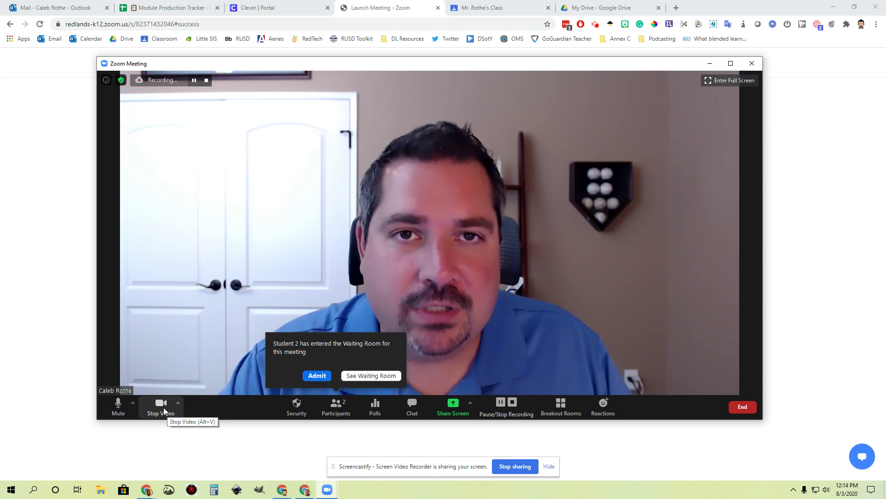
- Review the microphone and speaker options and the camera and virtual background options
left_click(133, 404)
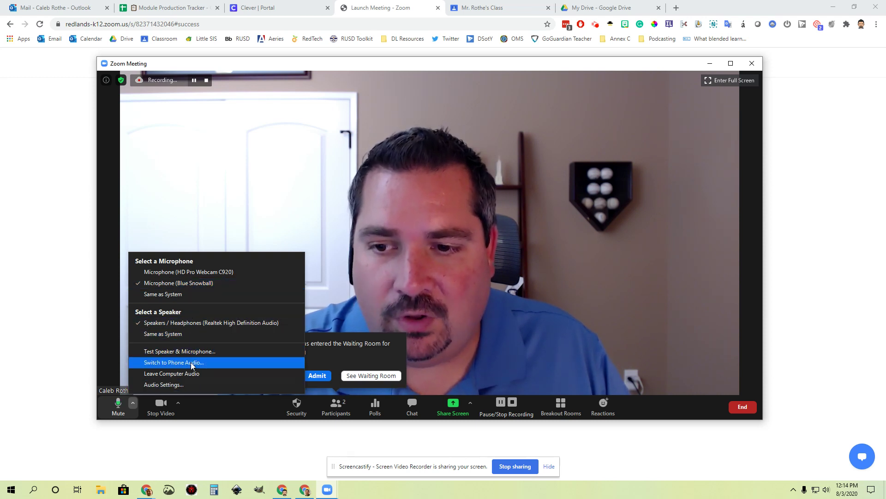
left_click(398, 242)
left_click(178, 403)
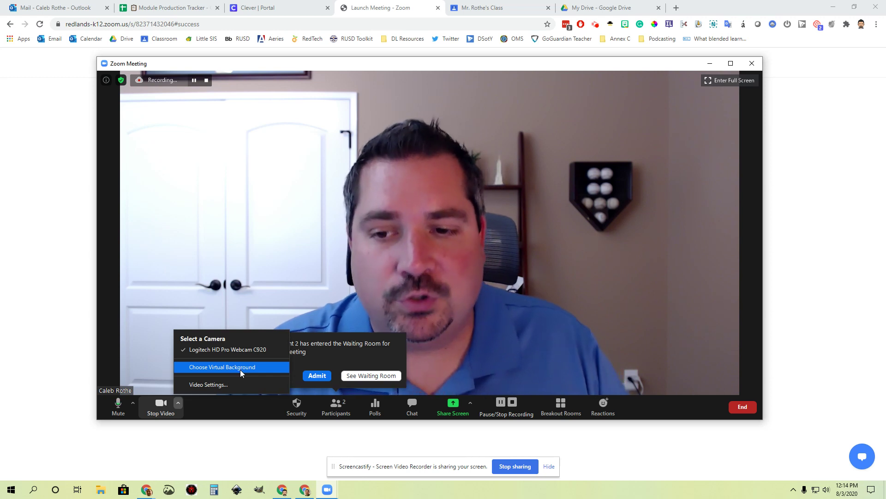
left_click(425, 240)
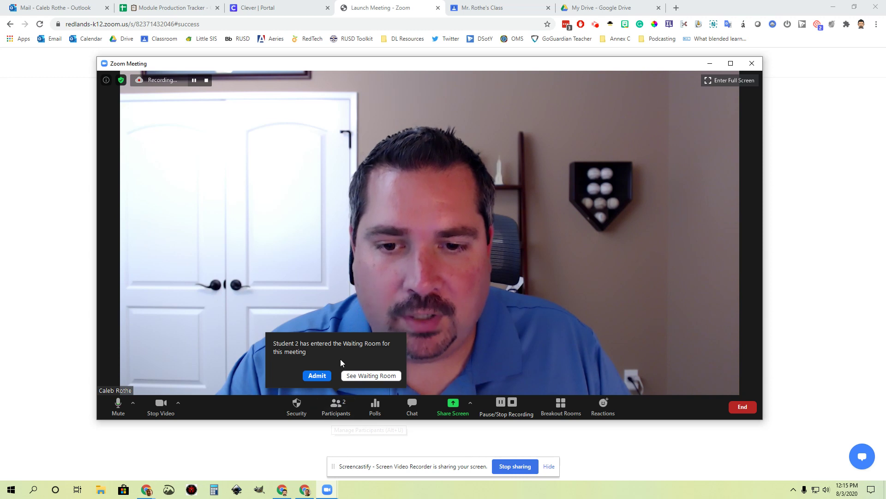
- Admit Student 2 from the waiting room into the meeting
left_click(317, 375)
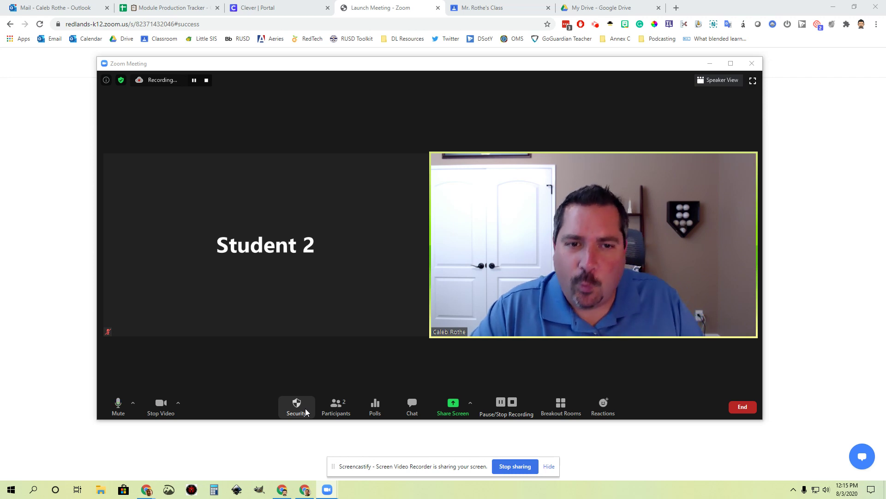
- Stop participants from renaming themselves and allow them to chat in the meeting's security settings
left_click(297, 405)
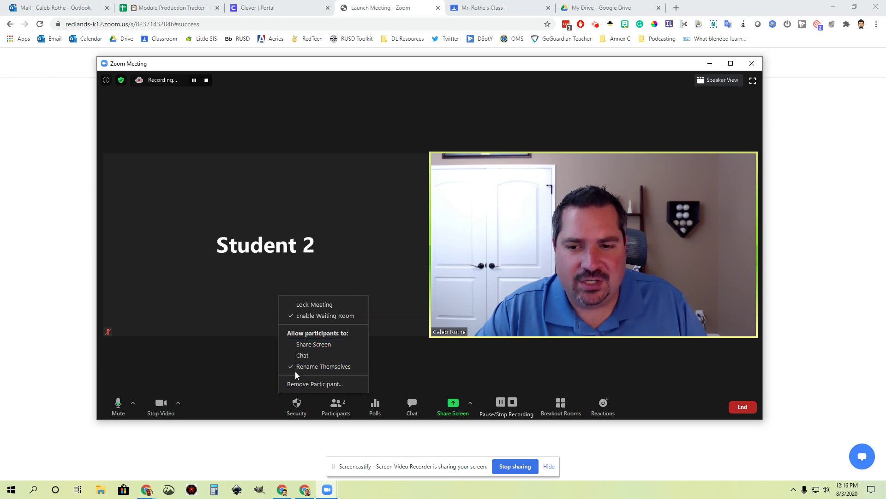
left_click(306, 367)
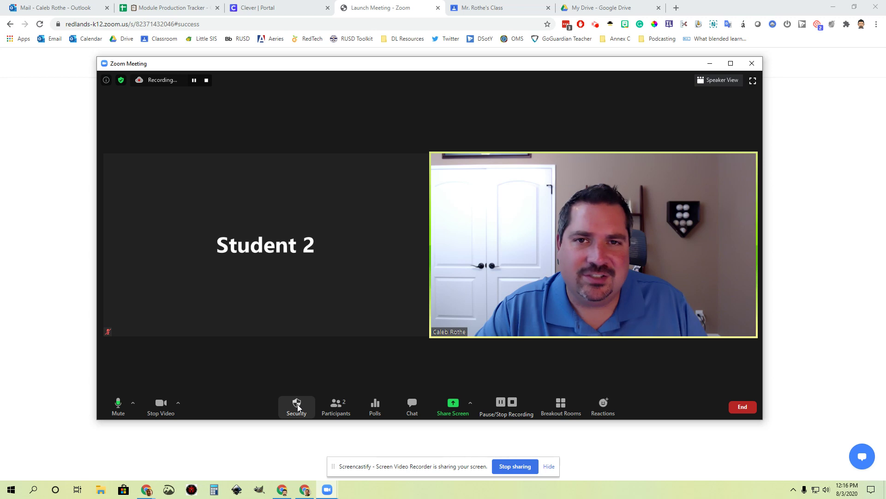
left_click(298, 406)
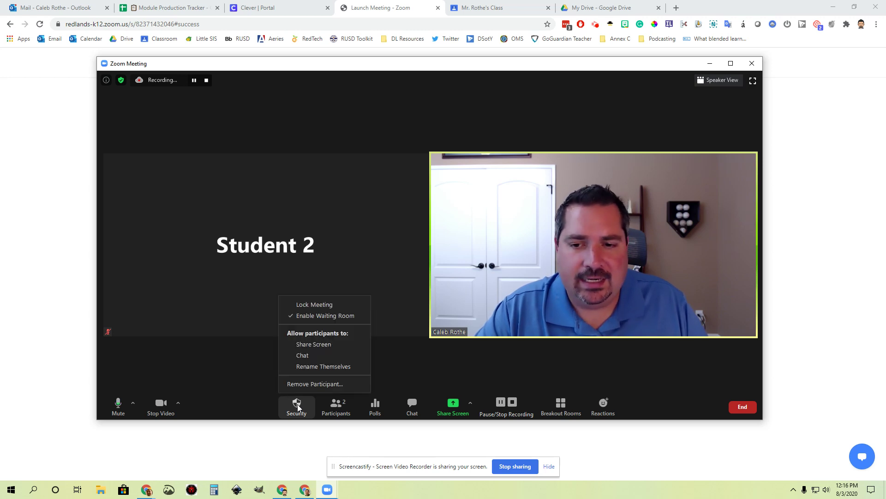
left_click(310, 358)
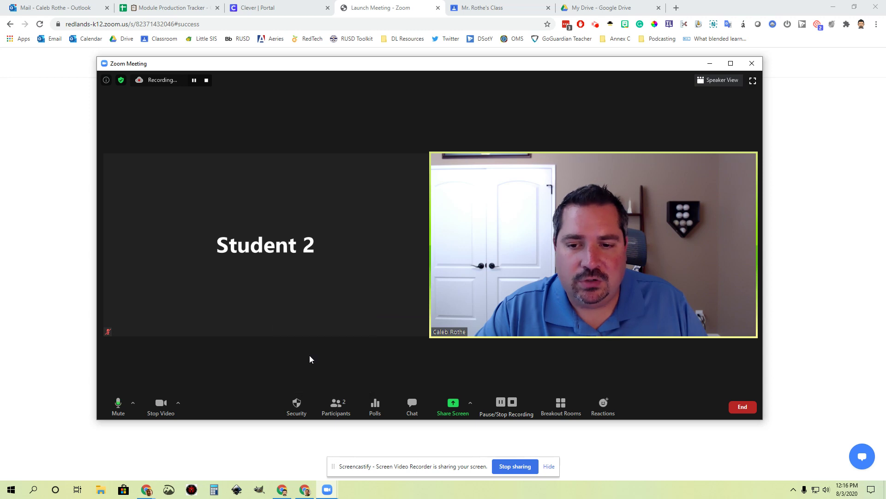
left_click(298, 406)
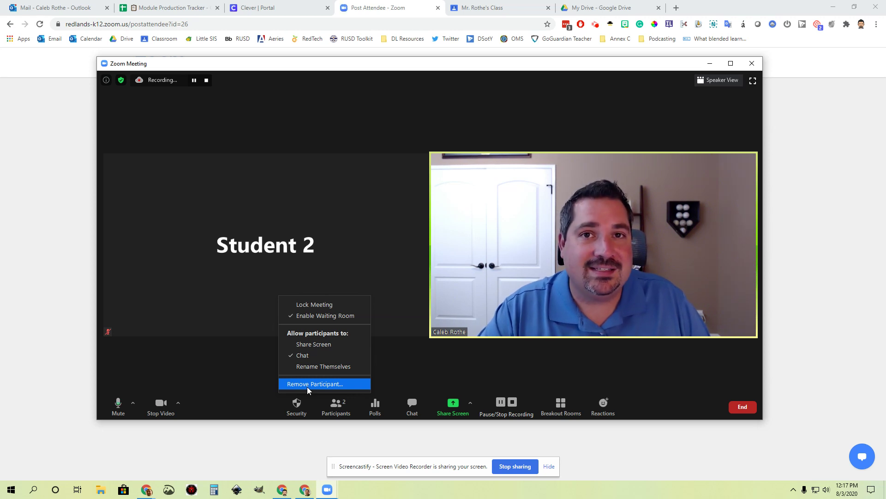
left_click(261, 386)
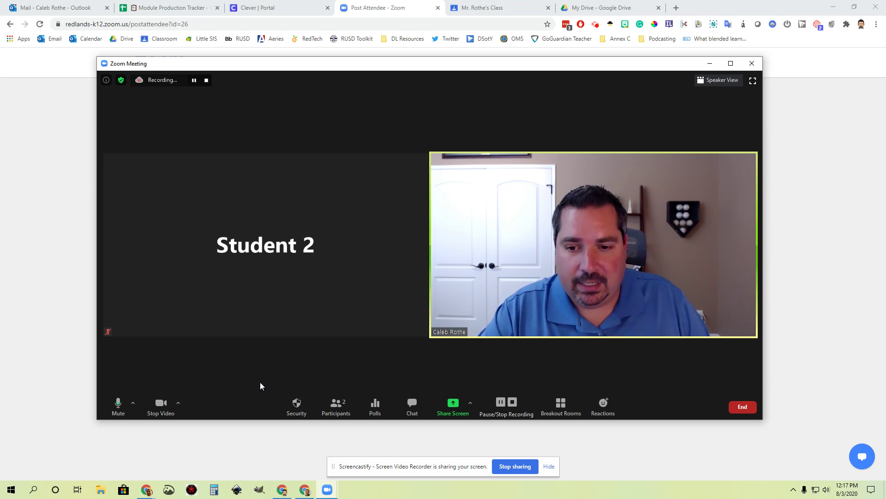
- Show the participants list and review the host controls available for Student 2
left_click(337, 405)
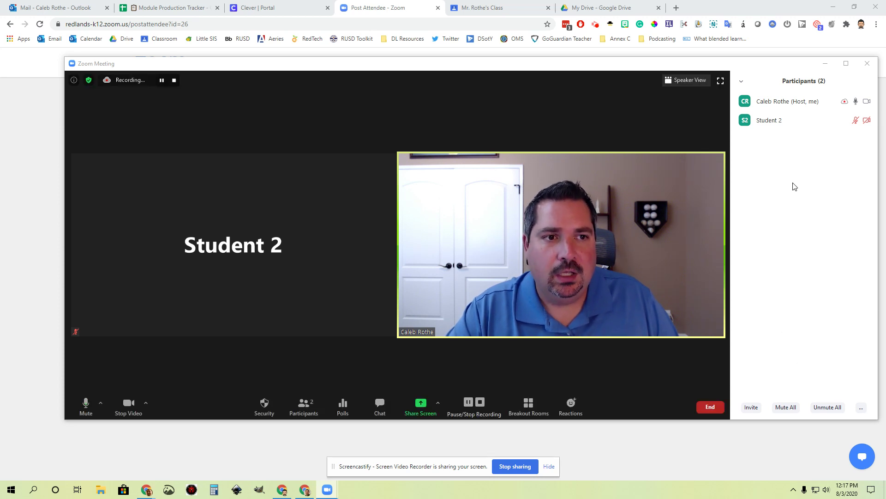
mouse_move(778, 110)
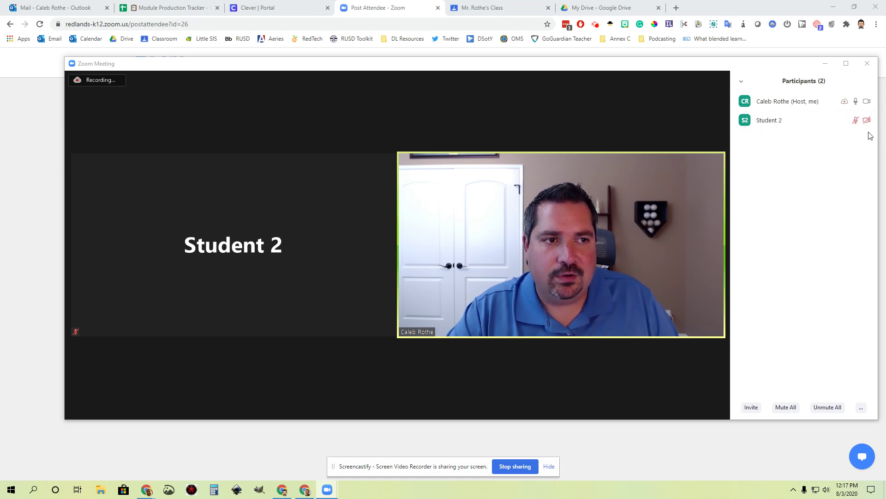
mouse_move(797, 126)
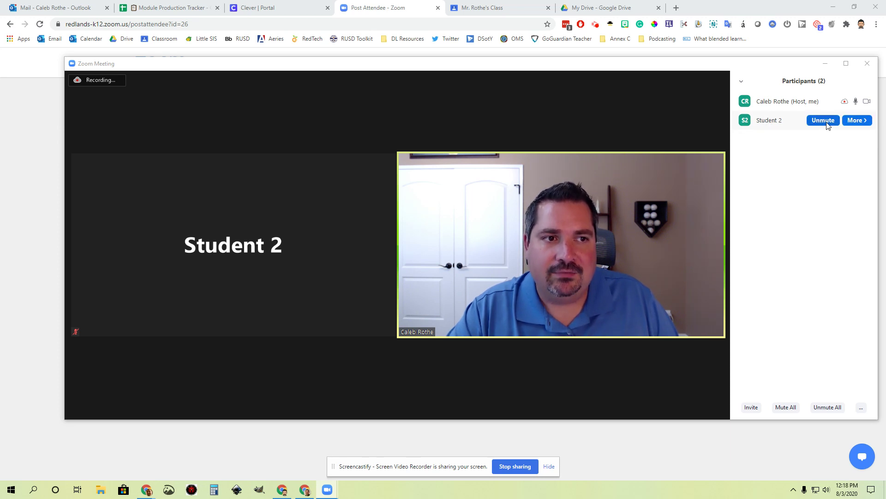
mouse_move(835, 124)
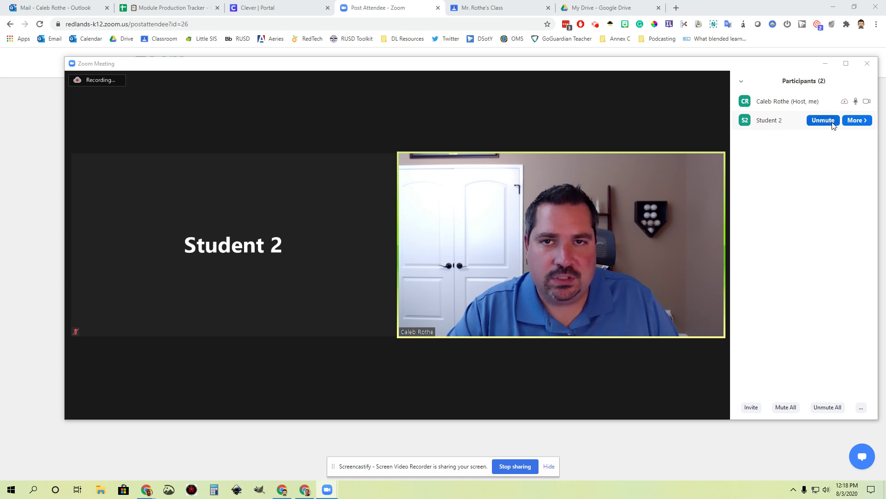
left_click(864, 122)
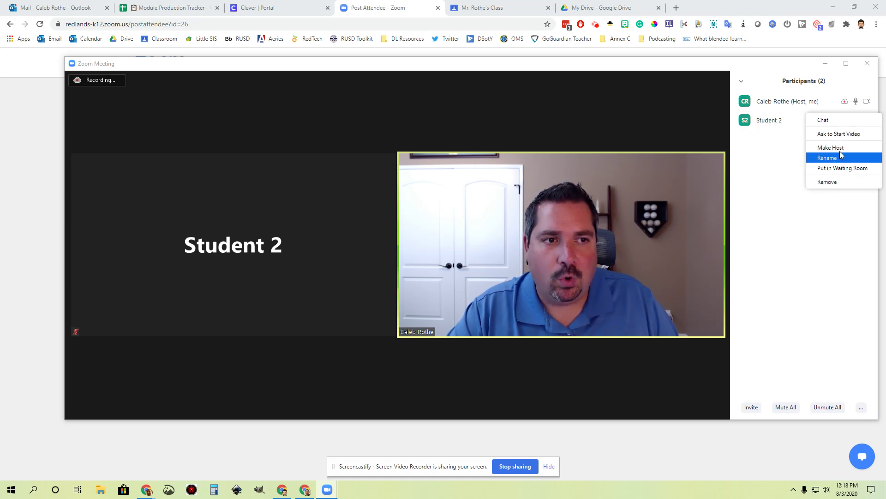
left_click(773, 189)
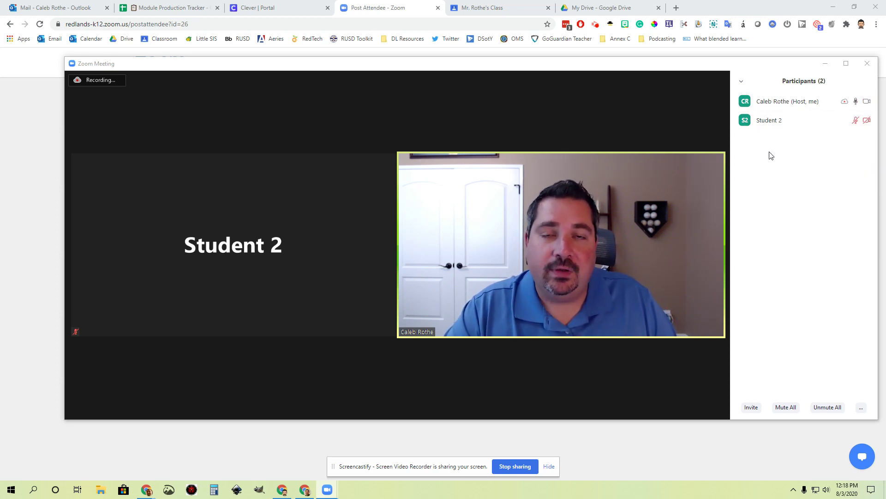
- View the options for inviting people to the meeting, and close the invitation window
left_click(753, 411)
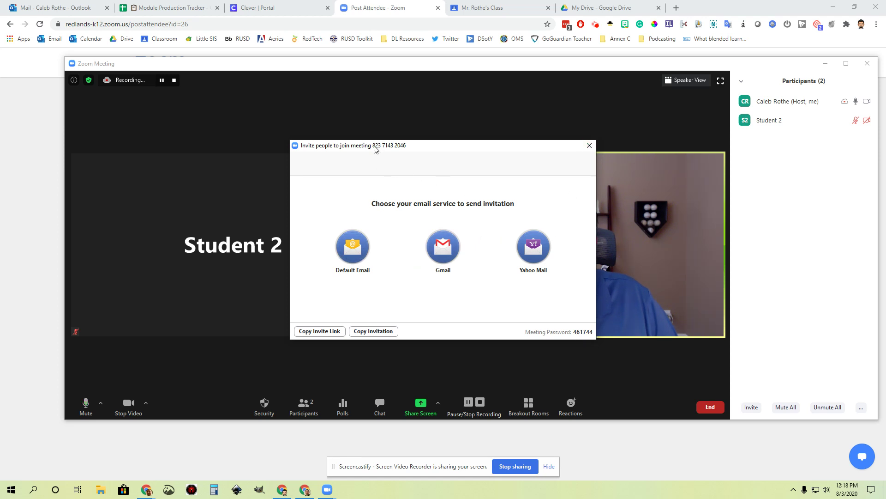
left_click_drag(374, 148, 401, 147)
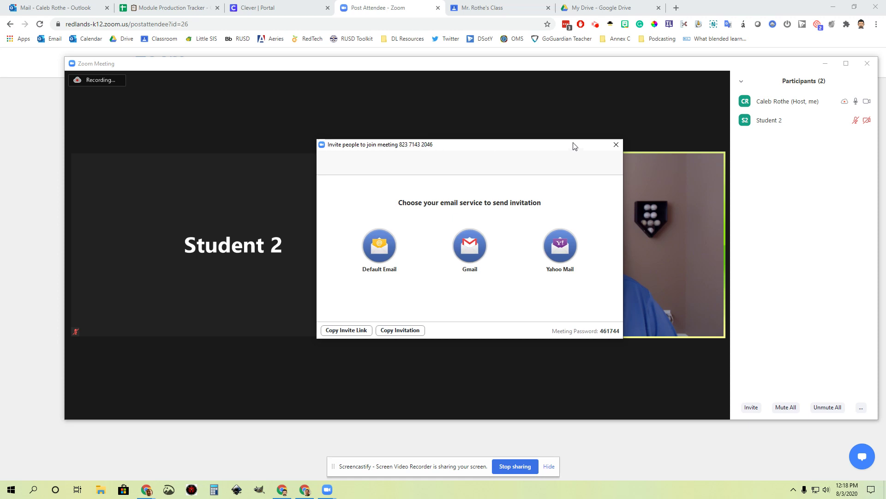
left_click(616, 146)
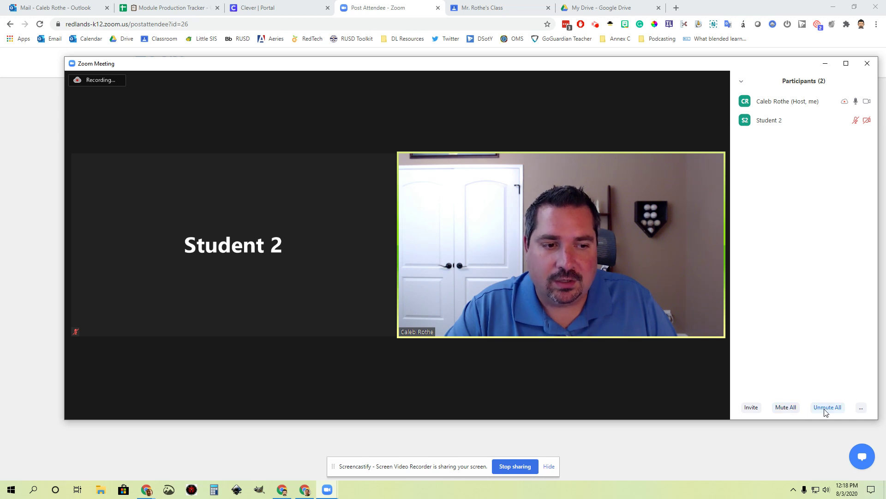
- Review the additional settings that apply to all participants, such as muting upon entry, self-unmuting and the waiting room
left_click(861, 408)
left_click(842, 369)
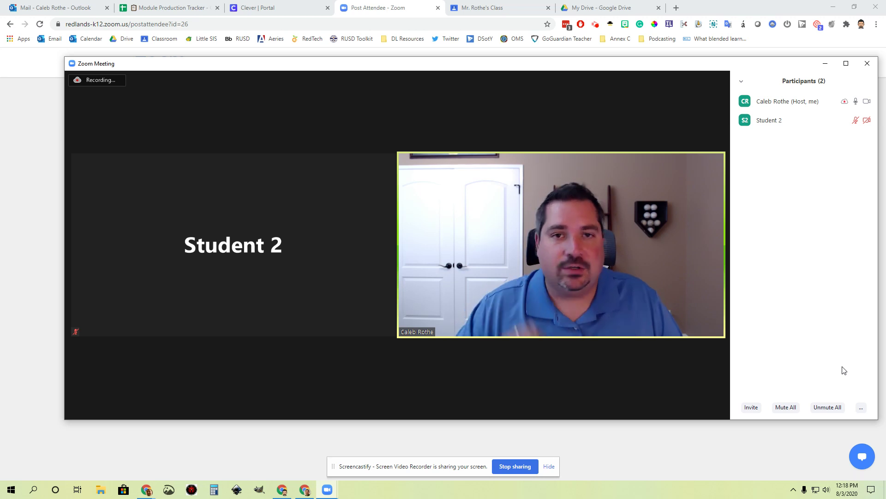
left_click(862, 411)
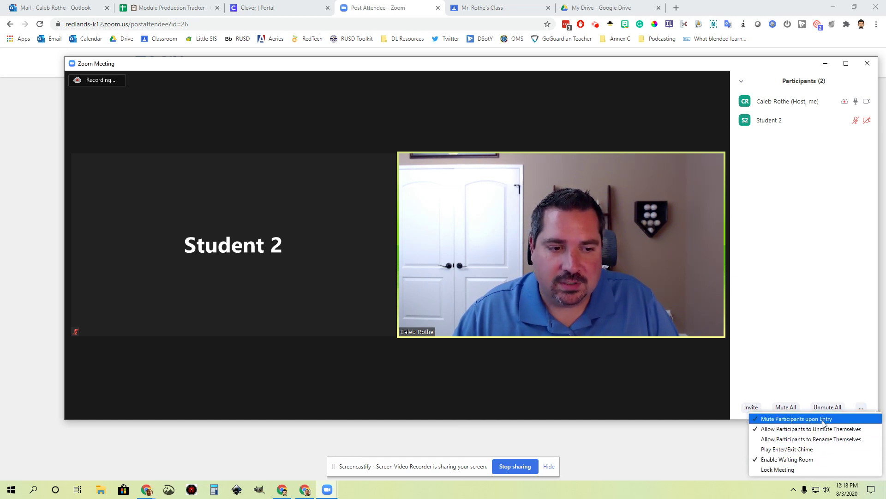
left_click(809, 291)
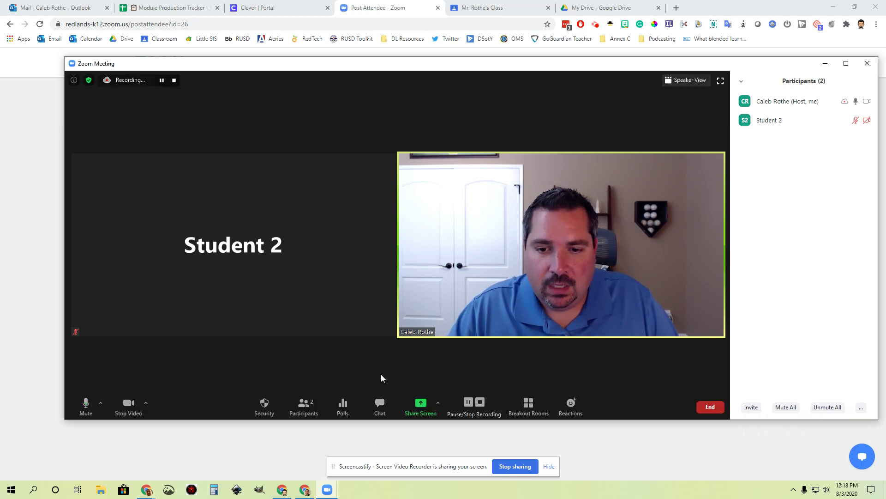
- Show the meeting's group chat addressed to everyone, move its window clear of the host's video, and close the chat after reviewing it
left_click(380, 406)
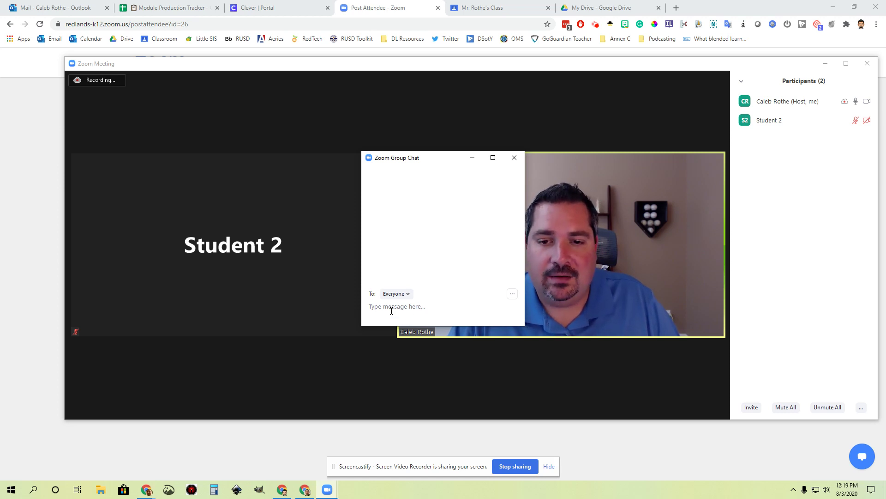
mouse_move(350, 308)
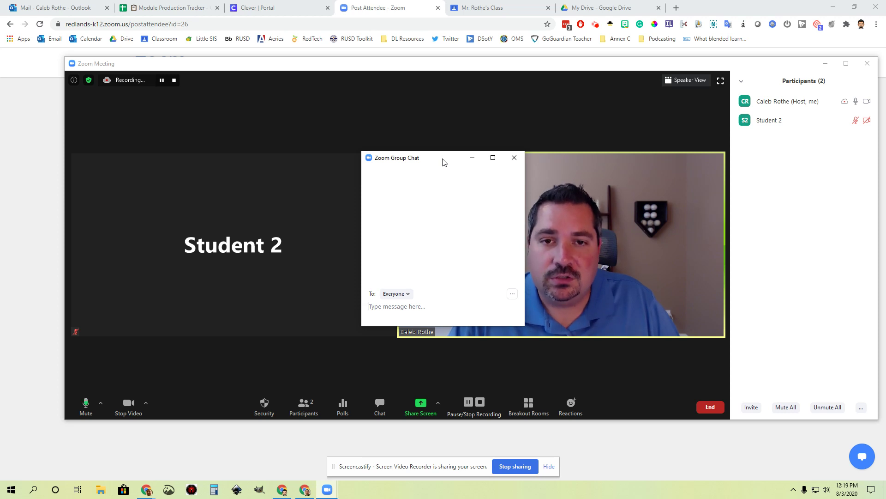
left_click_drag(445, 159, 415, 127)
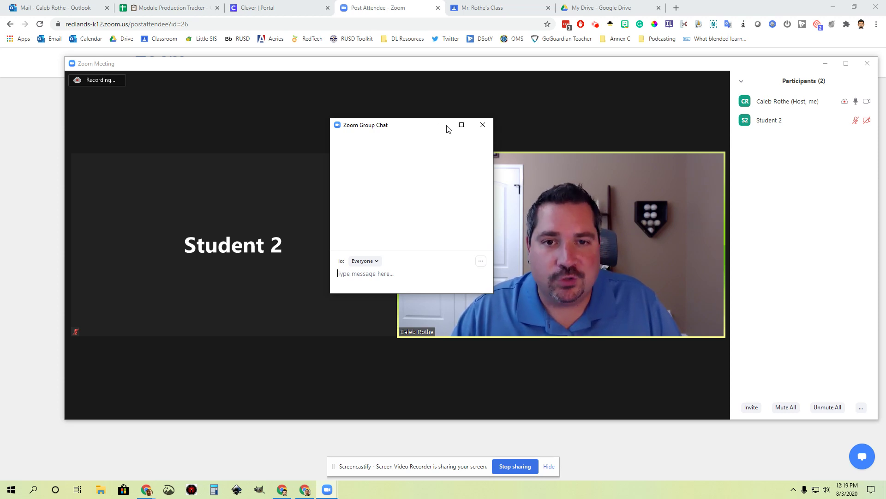
left_click(483, 124)
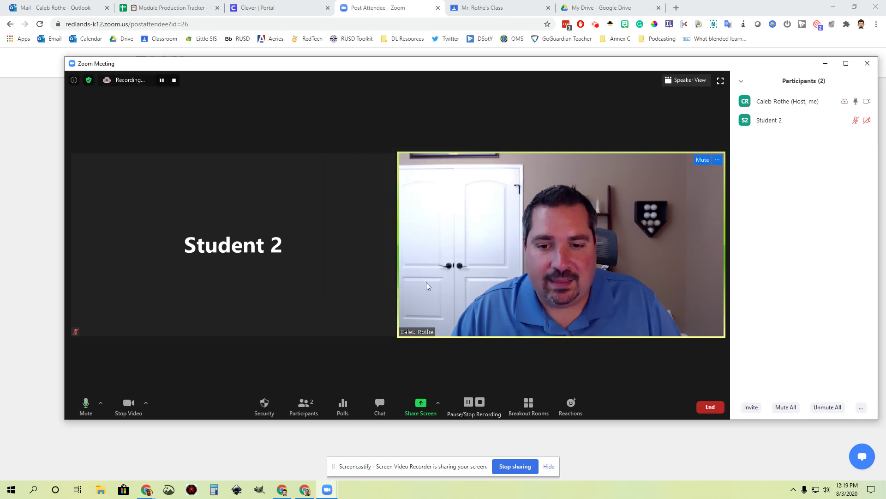
left_click(379, 405)
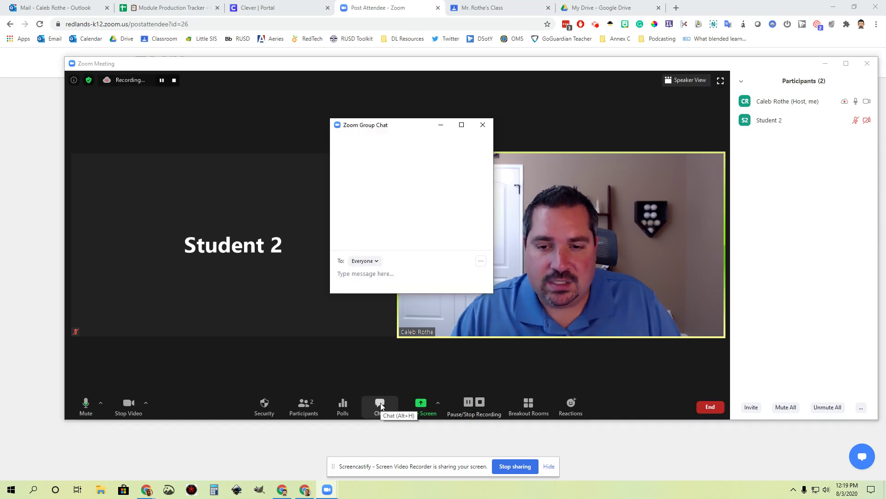
left_click(483, 125)
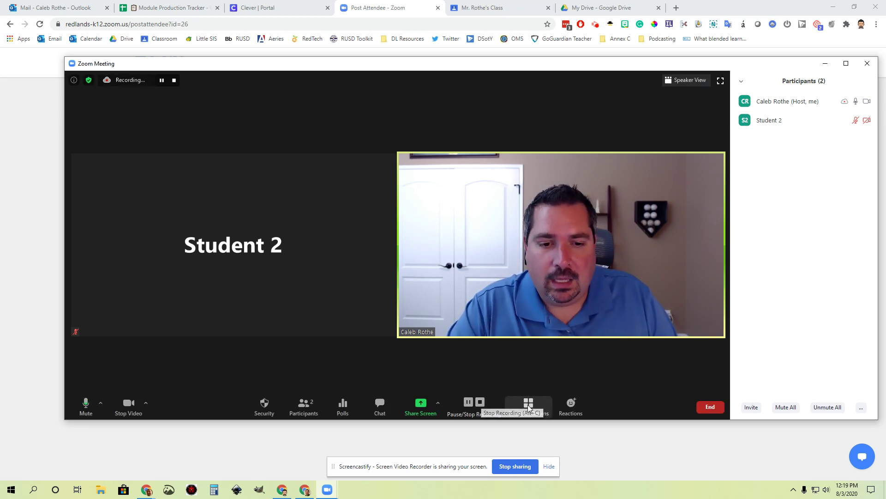
- View the meeting reactions, and compare the speaker view with the gallery view, ending in gallery view
left_click(575, 409)
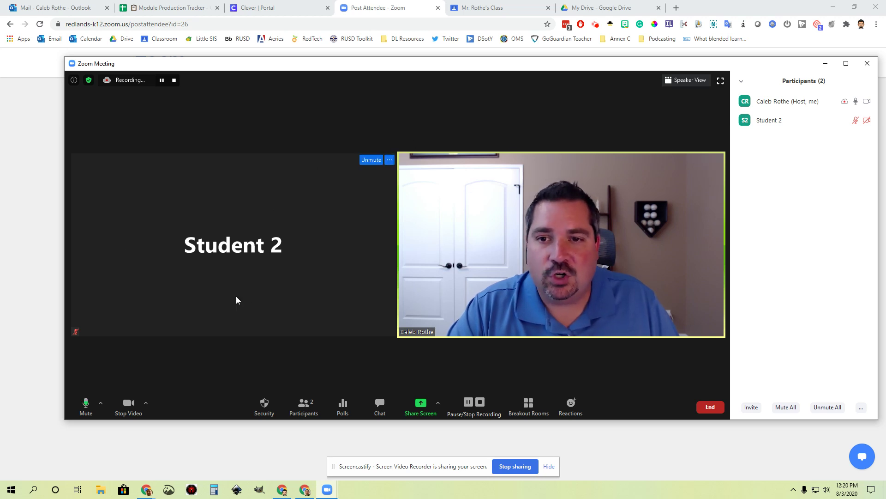
left_click(689, 81)
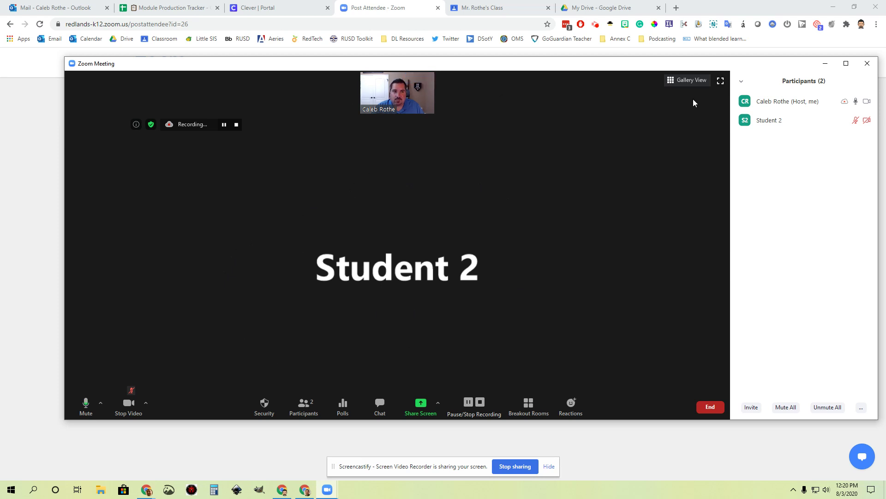
left_click(690, 81)
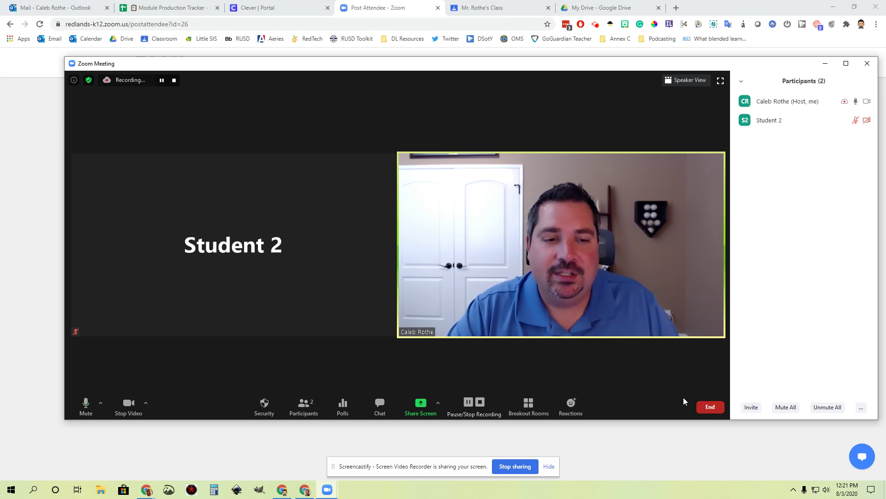
- End the class meeting for all participants
left_click(713, 409)
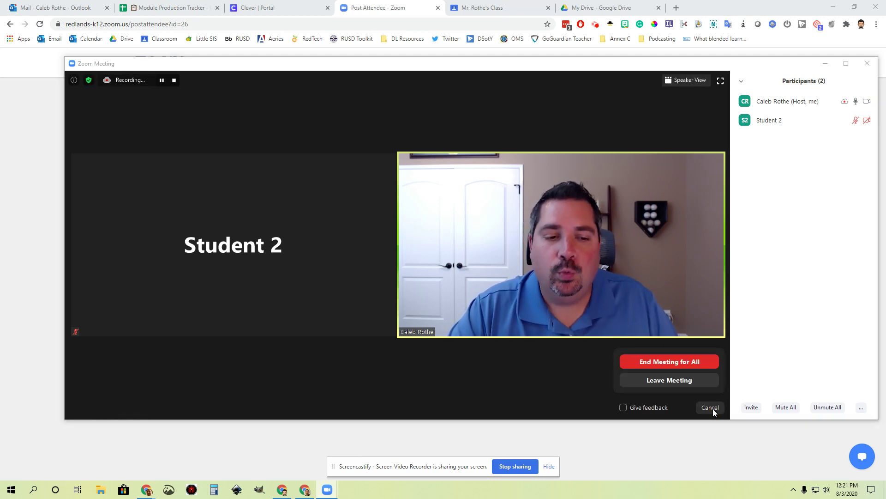
left_click(671, 361)
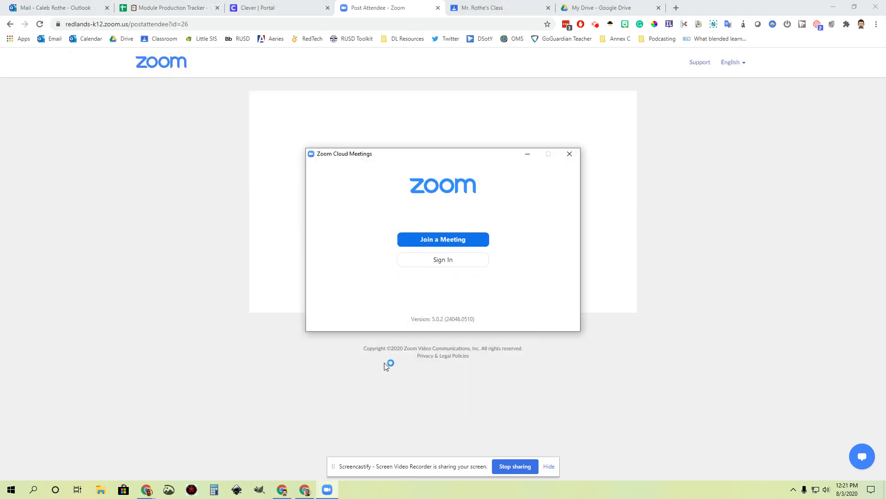